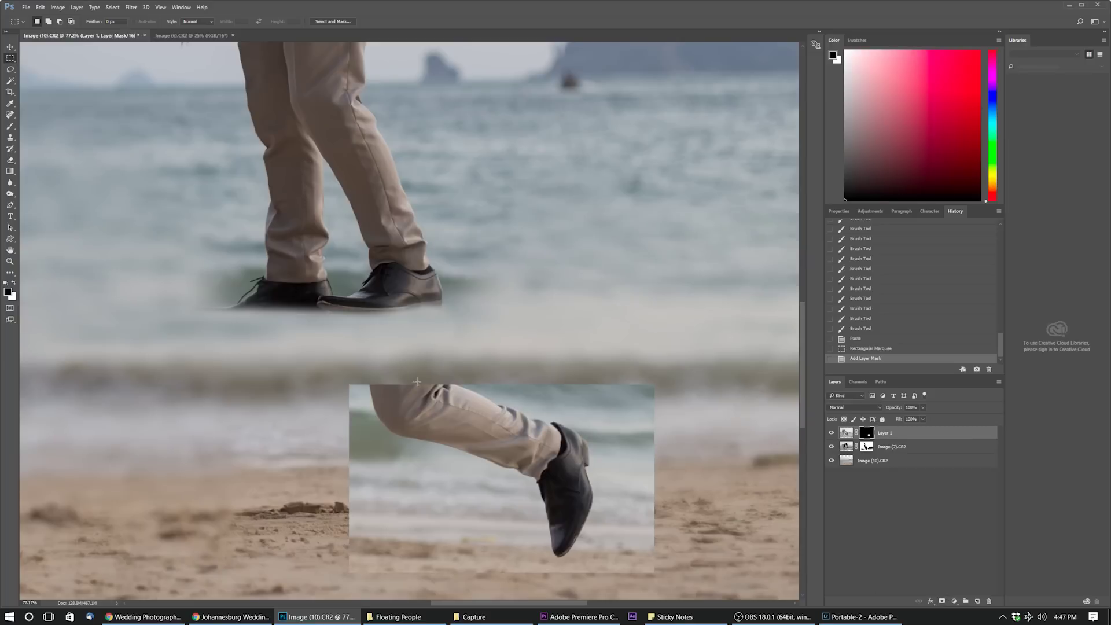
Step: Move the pasted bent-leg layer up so its knee lines up with the groom's front thigh
key(v)
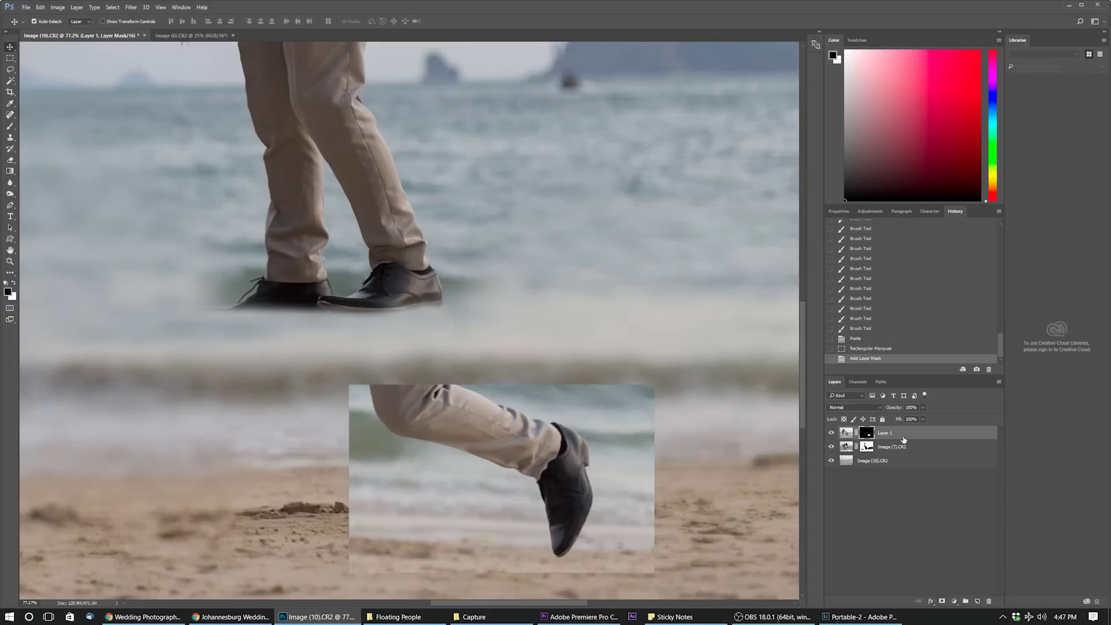
drag(510, 491, 429, 200)
drag(411, 188, 536, 317)
scroll(693, 322, up, 3)
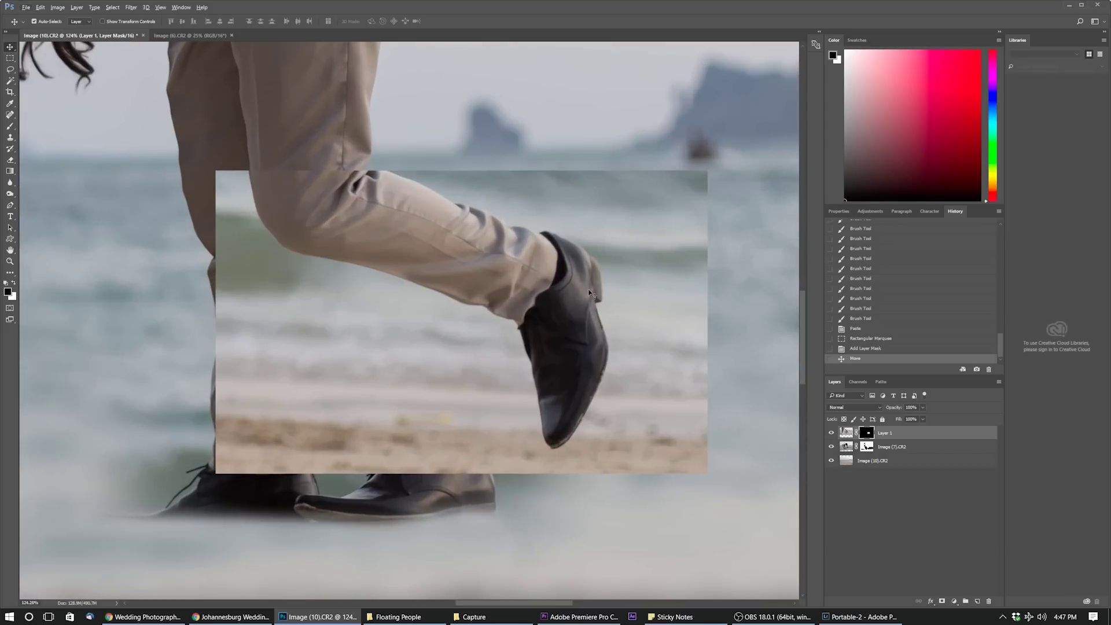
Step: Paint black on Layer 1's mask with an enlarged brush to hide the rectangular background around the bent leg and shoe
click(12, 126)
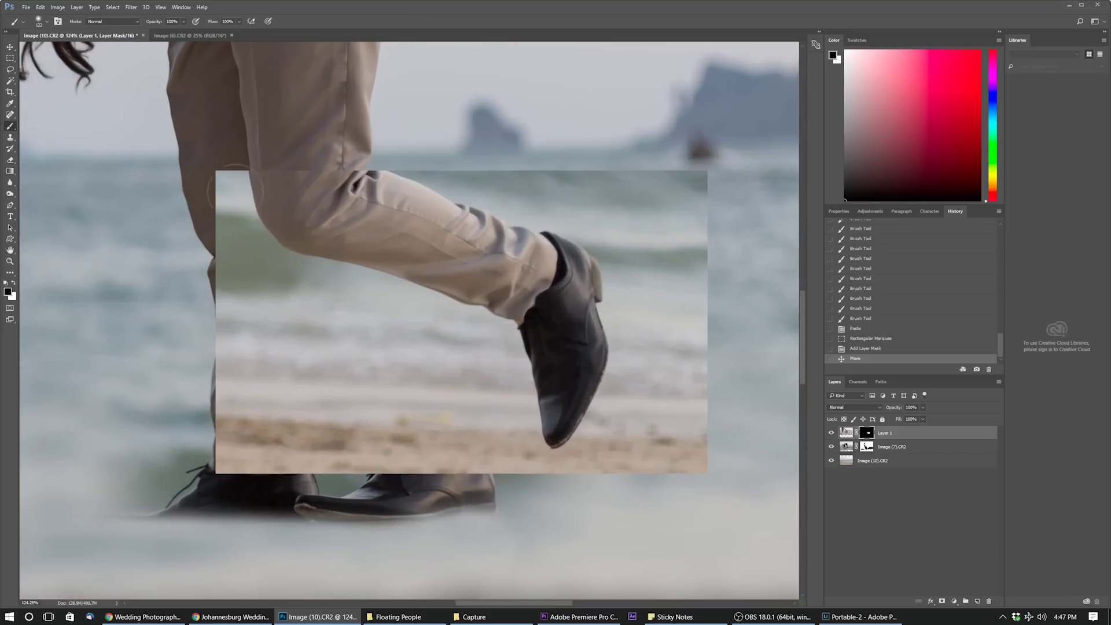
mouse_move(211, 166)
mouse_down()
mouse_move(483, 322)
mouse_move(656, 450)
mouse_up()
key(bracketright)
key(bracketright)
key(bracketright)
key(bracketright)
key(bracketright)
key(bracketright)
mouse_move(619, 405)
mouse_down()
mouse_move(703, 187)
mouse_move(396, 334)
mouse_move(249, 439)
mouse_up()
drag(611, 219, 509, 226)
scroll(515, 179, up, 3)
mouse_move(284, 199)
mouse_down()
mouse_move(512, 281)
mouse_move(636, 303)
mouse_up()
scroll(694, 428, down, 10)
Step: Paint black on the Image (7).CR2 layer mask to hide the groom's original standing lower legs and shoes
key(v)
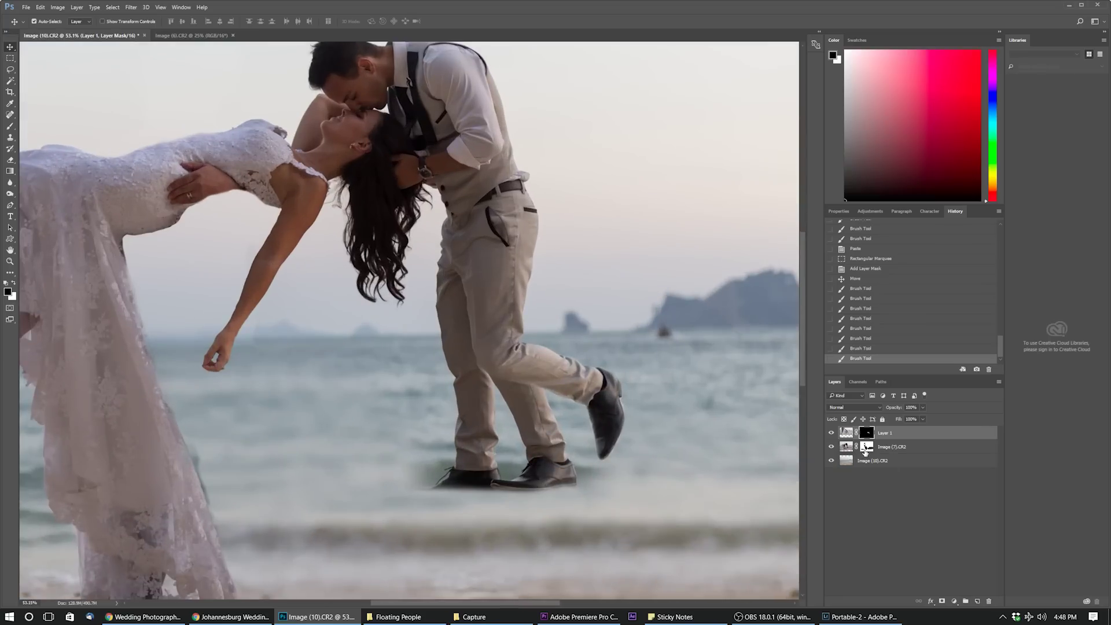
click(865, 449)
click(10, 126)
click(441, 438)
mouse_move(517, 485)
mouse_down()
mouse_move(474, 467)
mouse_move(606, 484)
mouse_move(490, 471)
mouse_move(463, 440)
mouse_move(556, 405)
mouse_move(518, 389)
mouse_up()
drag(529, 398, 555, 398)
mouse_move(463, 393)
mouse_down()
mouse_move(446, 406)
mouse_move(455, 416)
mouse_move(434, 393)
mouse_up()
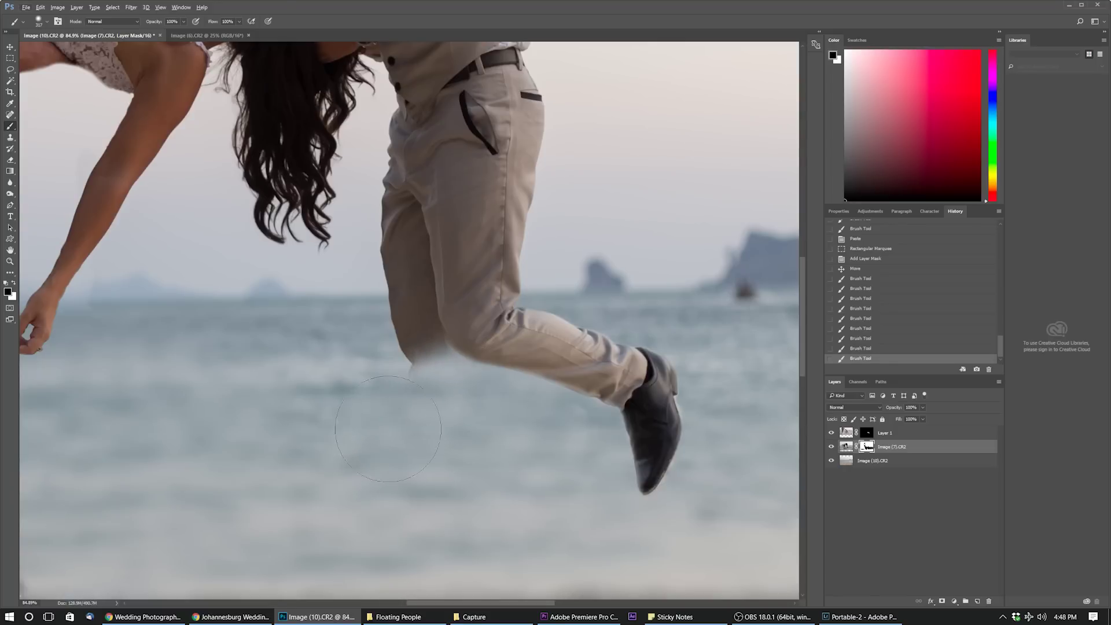
scroll(514, 416, down, 8)
key(ctrl+0)
Step: Duplicate Layer 1, place the copy beneath it, and offset it as the groom's second bent leg
click(11, 48)
click(952, 438)
drag(920, 438, 977, 600)
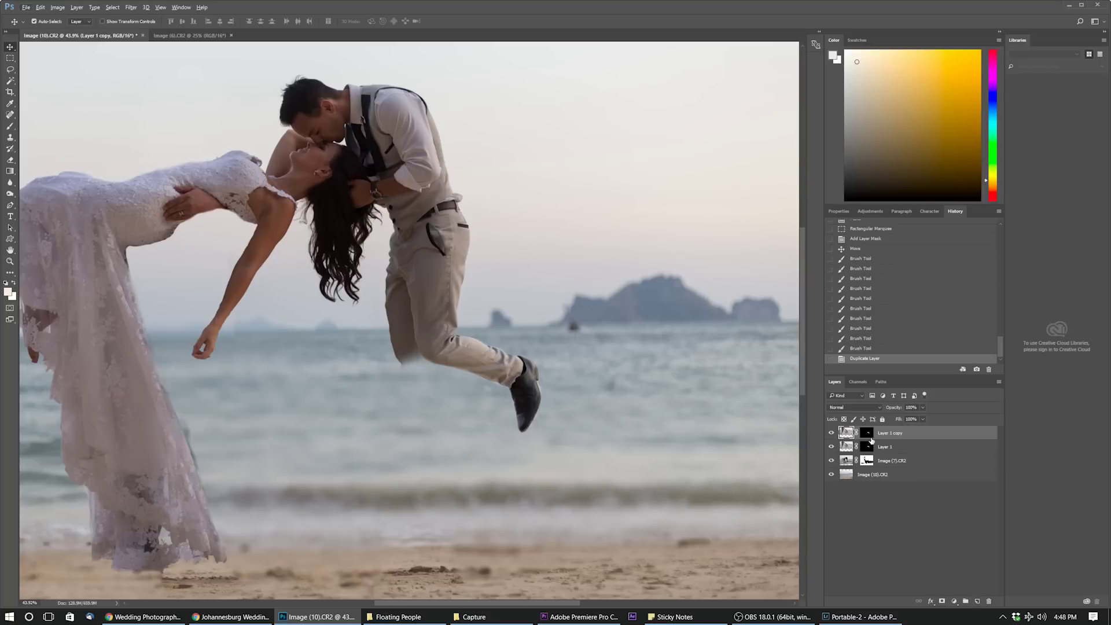
drag(511, 379, 493, 396)
drag(901, 435, 902, 452)
scroll(445, 376, up, 2)
drag(424, 384, 418, 369)
Step: Brush on the Layer 1 copy mask to blend the second leg into the groom's rear thigh
key(b)
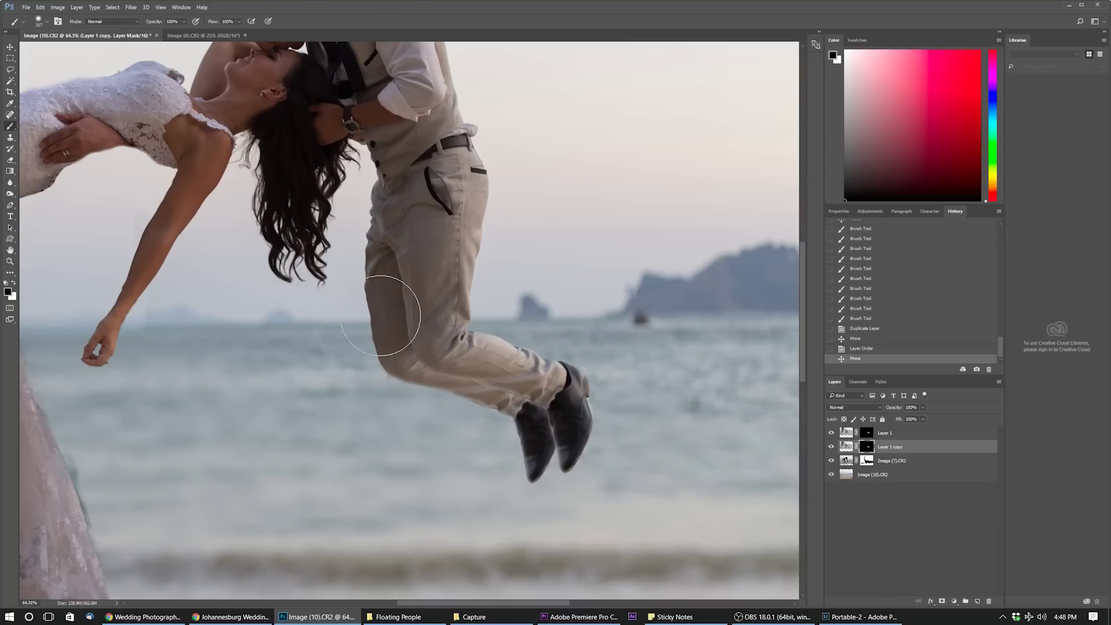
click(380, 315)
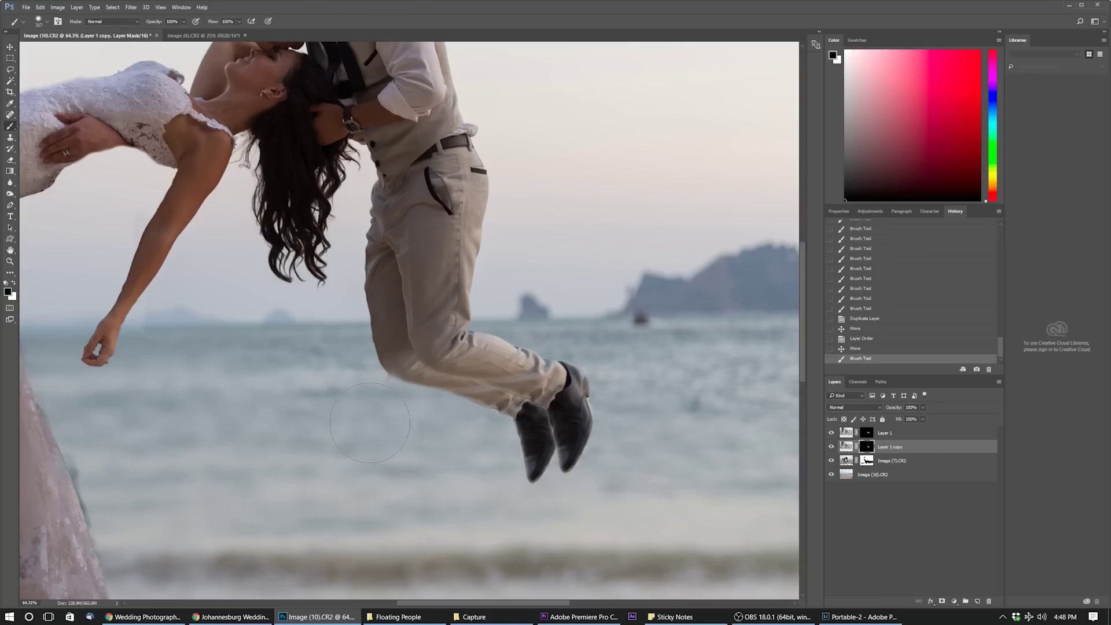
click(869, 462)
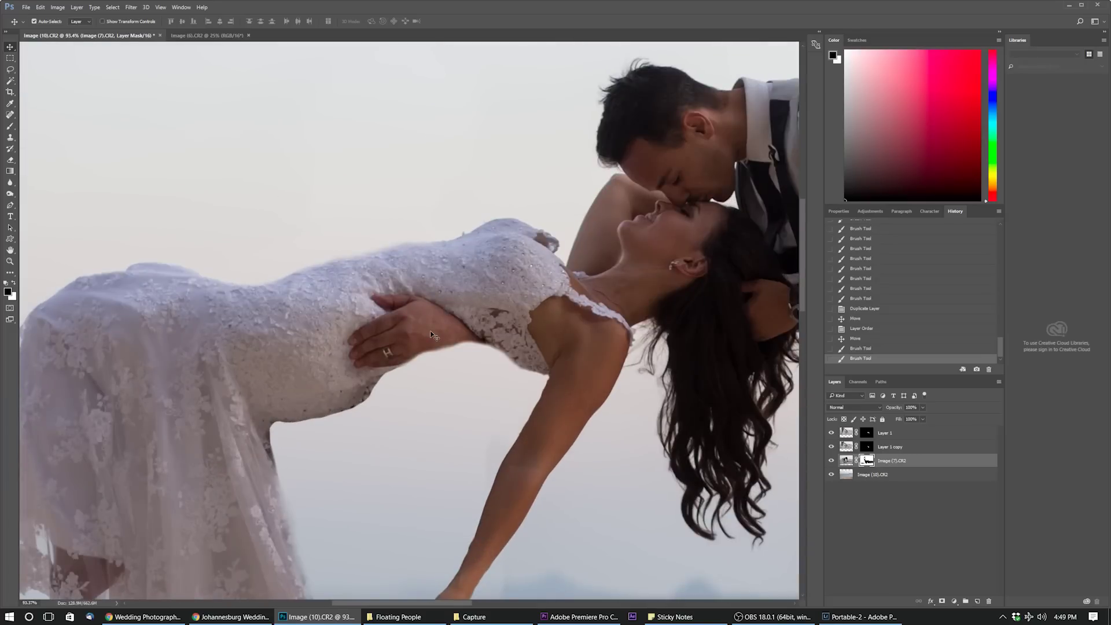
Step: Clone dress texture over the groom's hand on the bride's waist, working on the Image (7).CR2 layer's image with the Clone Stamp
click(874, 474)
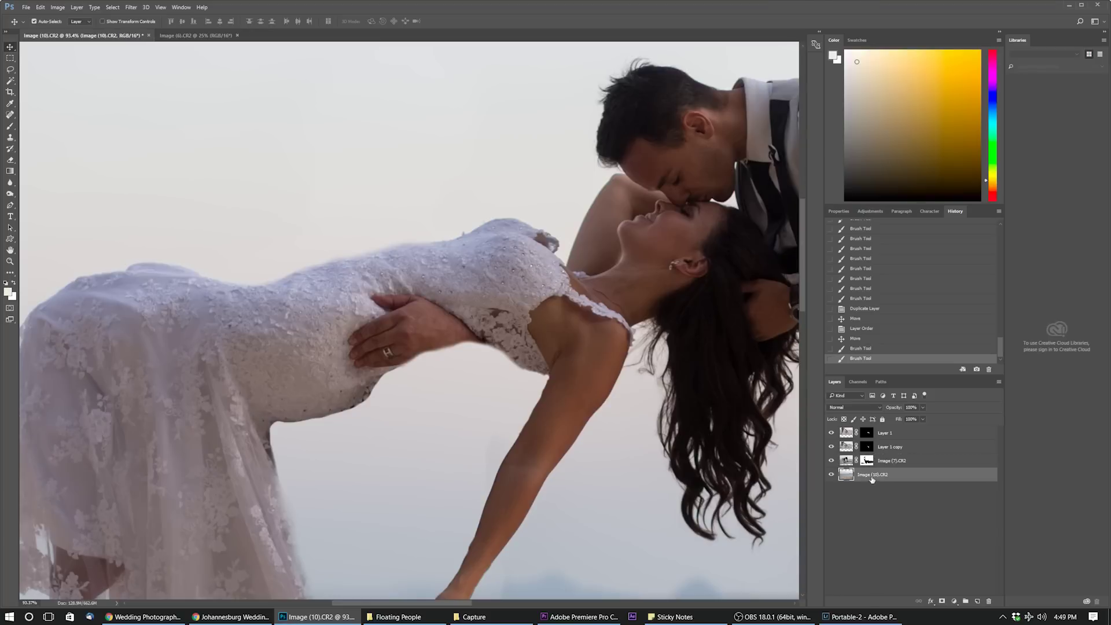
click(877, 463)
click(866, 461)
click(849, 462)
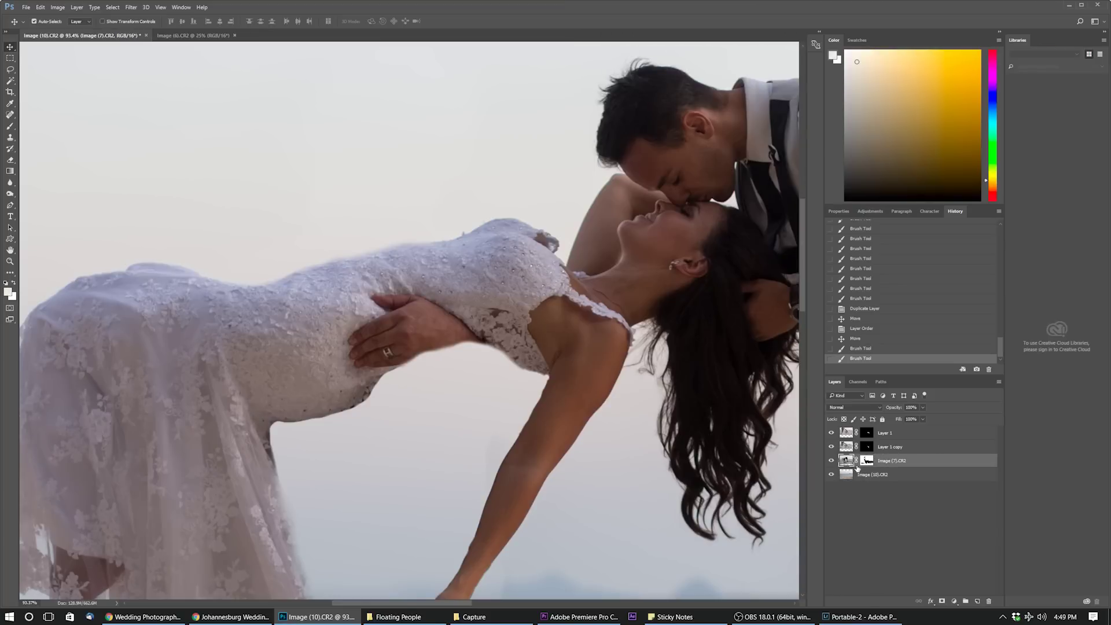
click(10, 140)
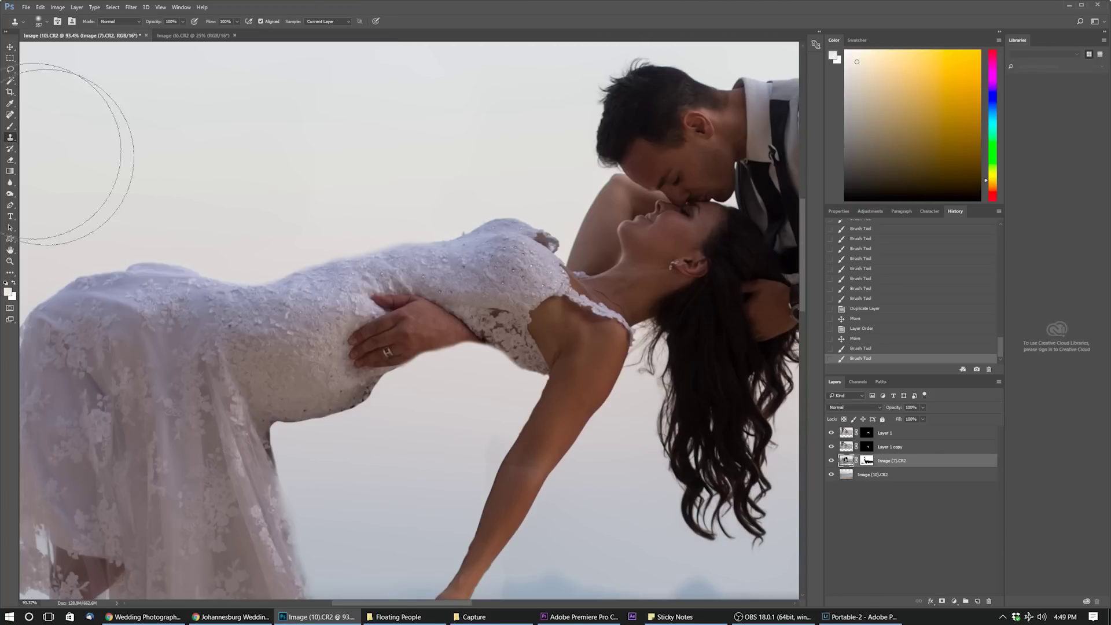
alt+click(271, 340)
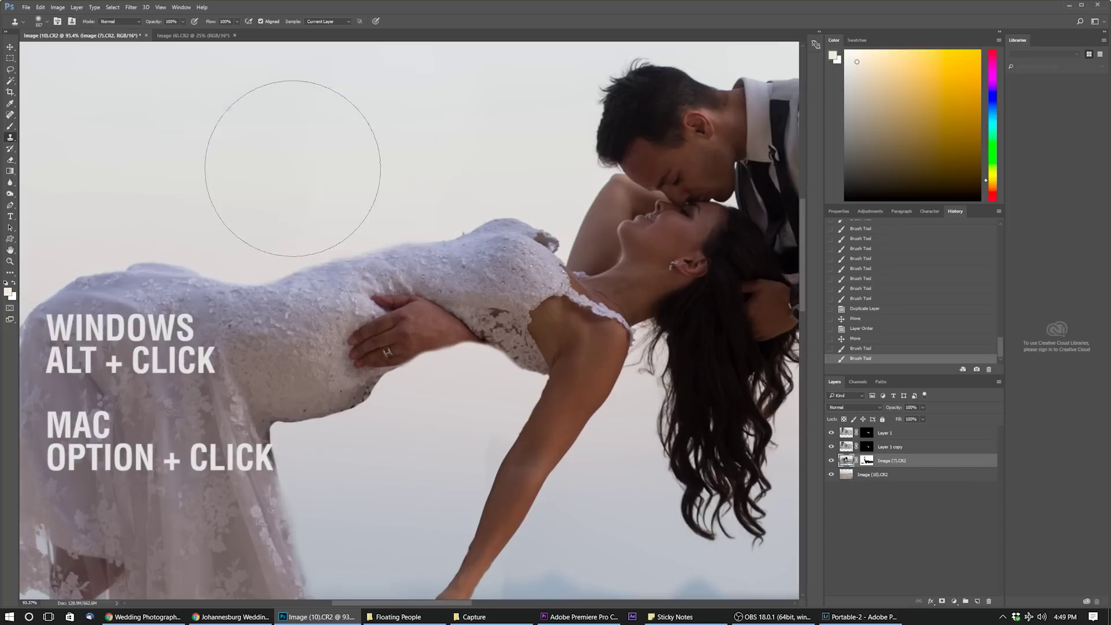
mouse_move(284, 194)
mouse_down()
mouse_move(370, 174)
mouse_move(405, 151)
mouse_up()
scroll(289, 342, up, 1)
mouse_move(286, 342)
mouse_down()
mouse_move(410, 292)
mouse_move(320, 292)
mouse_up()
alt+click(401, 316)
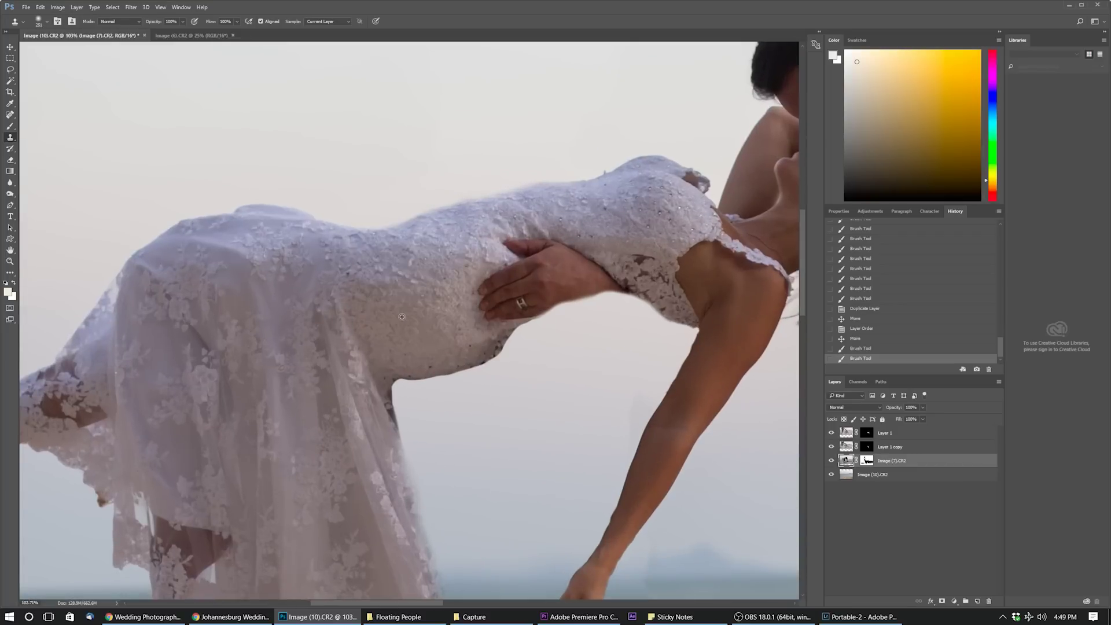
mouse_move(535, 284)
mouse_down()
mouse_move(512, 279)
mouse_move(558, 269)
mouse_move(613, 282)
mouse_move(588, 280)
mouse_up()
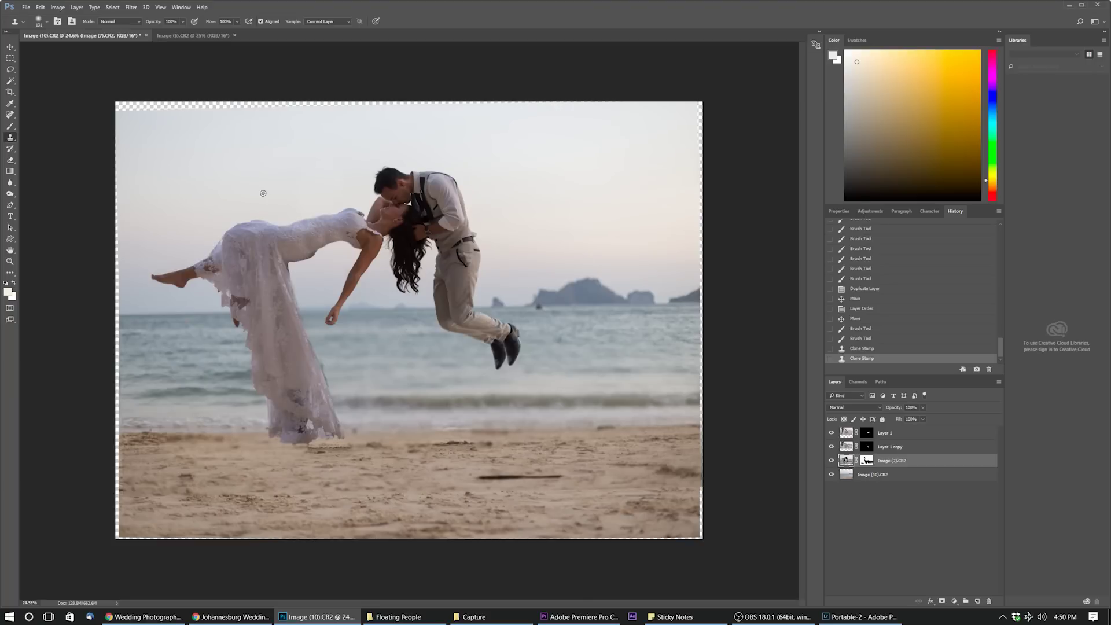
Step: Apply the Image (7).CR2 layer mask permanently and toggle the layer's visibility to check the cutout
scroll(324, 272, up, 2)
scroll(116, 170, up, 2)
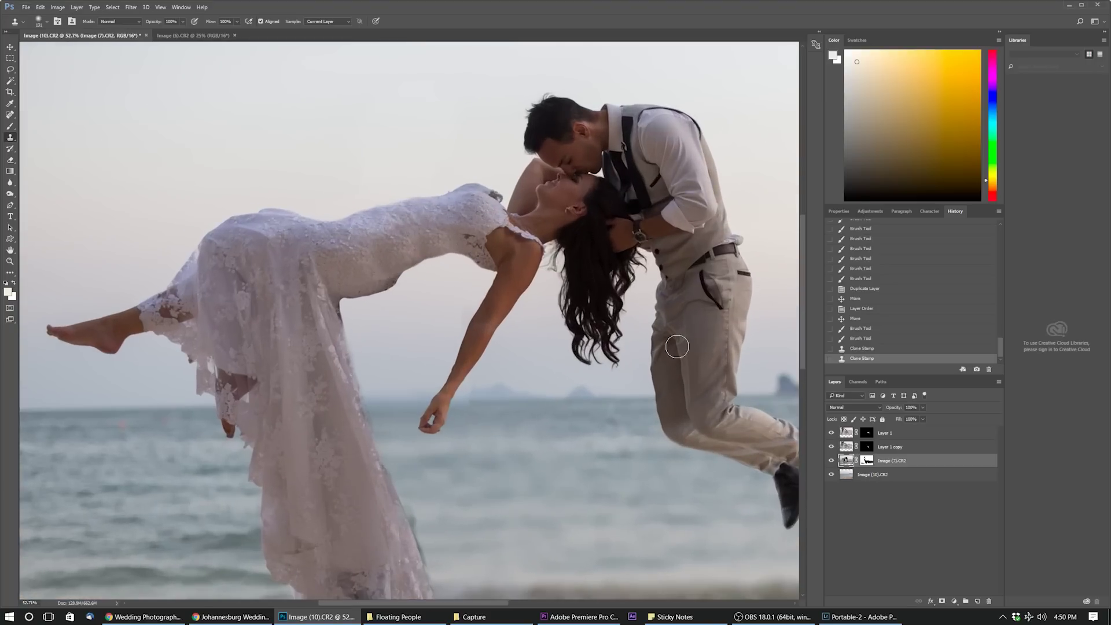
click(869, 462)
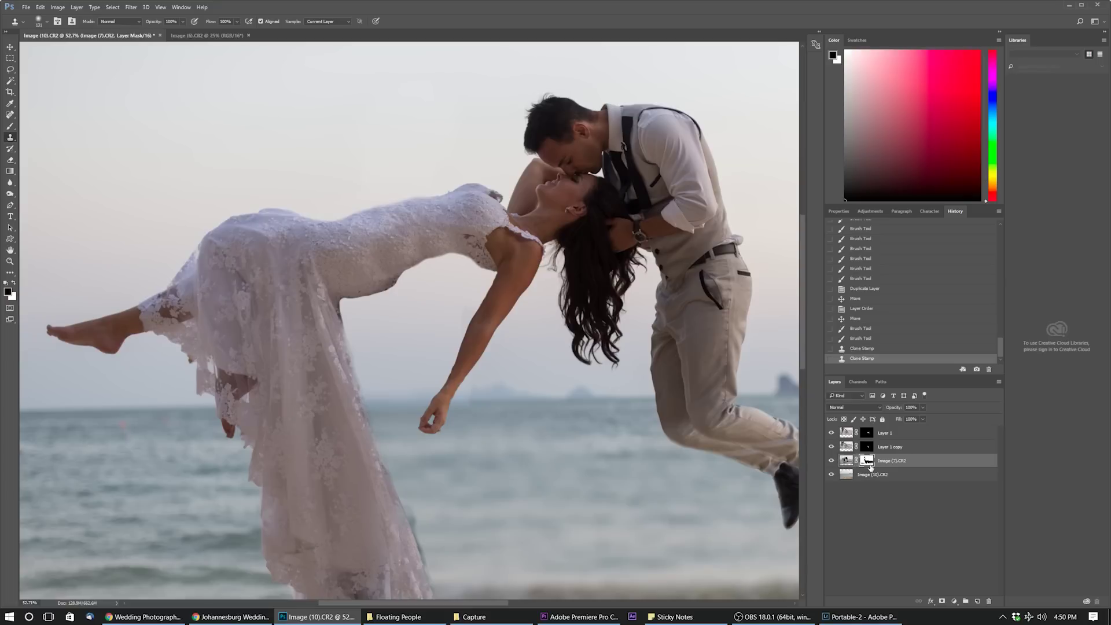
right_click(869, 462)
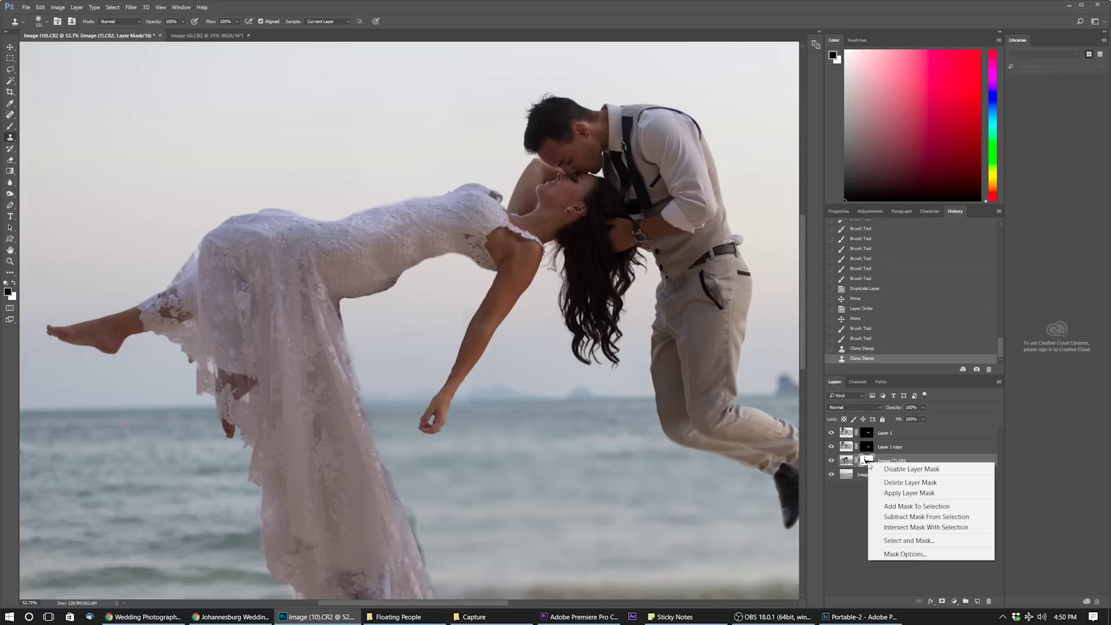
click(899, 493)
click(832, 461)
click(831, 461)
click(831, 461)
click(831, 461)
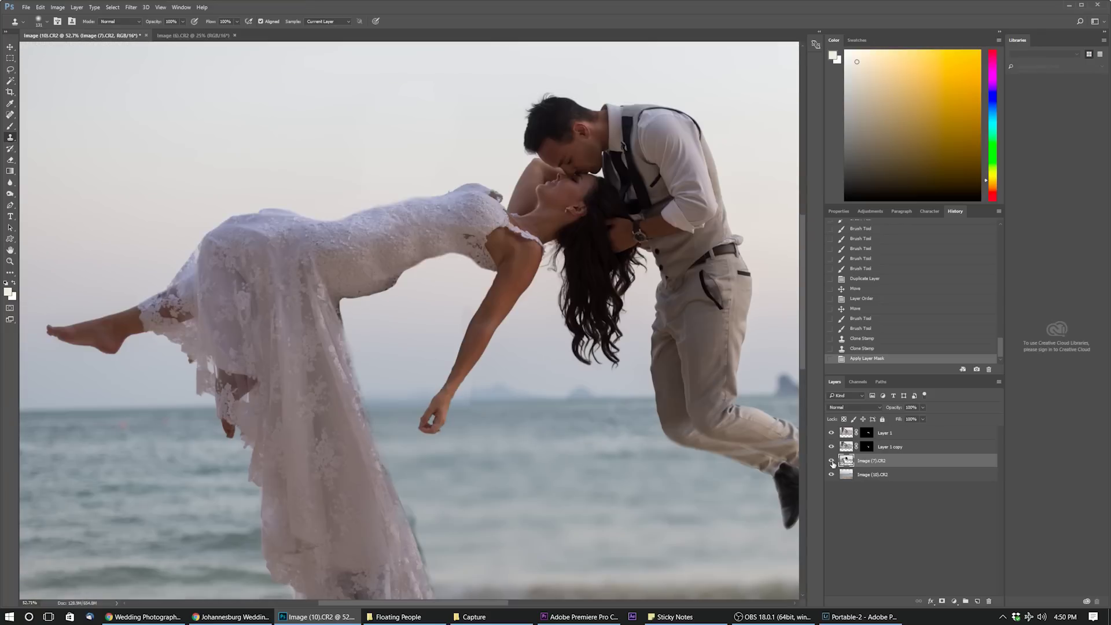
Step: Smooth the underside of the bride's waist and back on the Image (7).CR2 layer with Liquify's Forward Warp tool
click(131, 7)
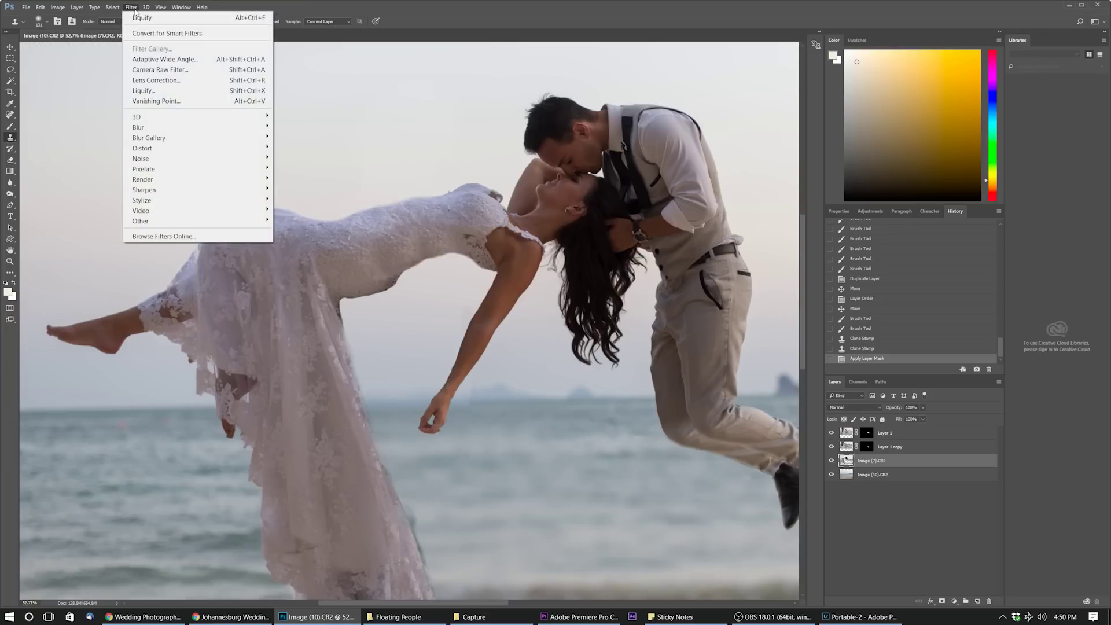
click(166, 93)
key(ctrl+plus)
key(ctrl+plus)
key(ctrl+plus)
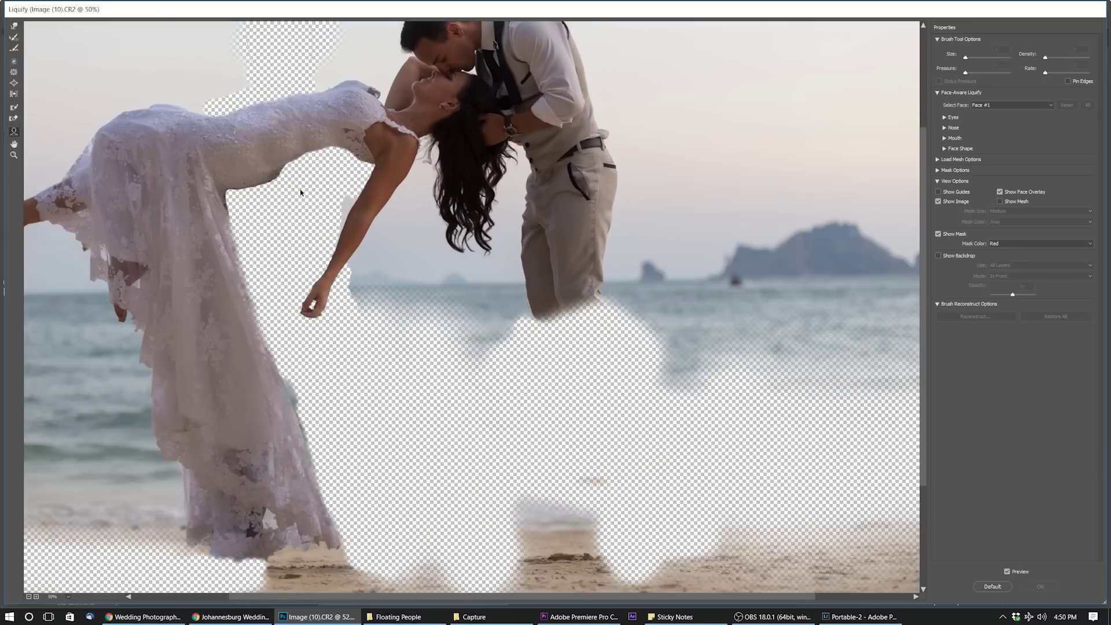
drag(300, 193, 553, 378)
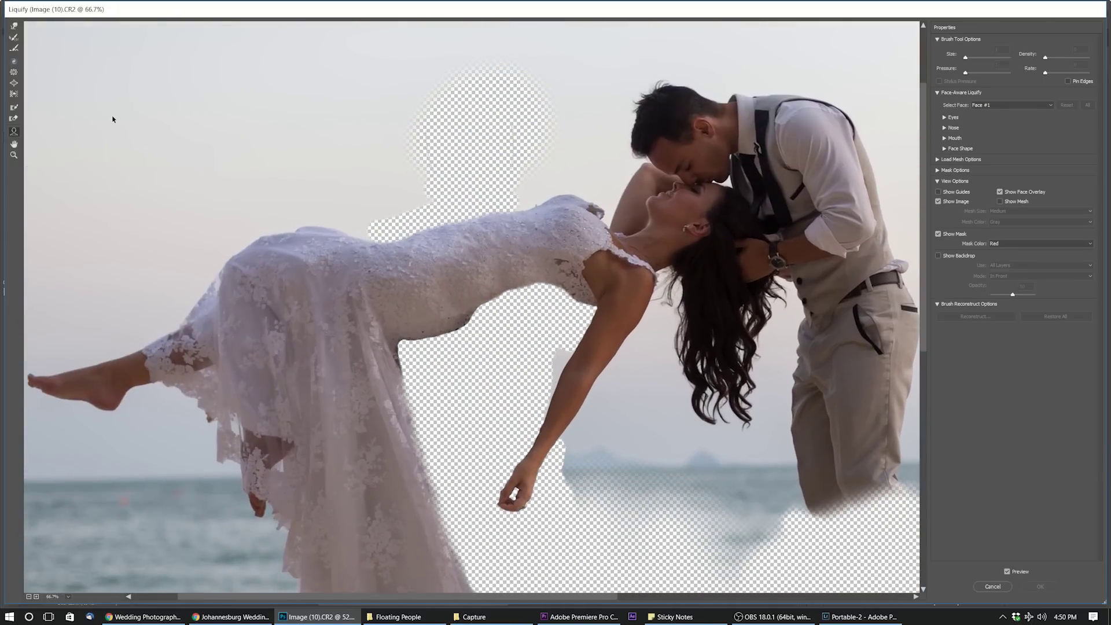
click(16, 28)
drag(439, 305, 133, 267)
drag(464, 322, 398, 326)
mouse_move(498, 328)
mouse_down()
mouse_move(481, 319)
mouse_move(460, 332)
mouse_up()
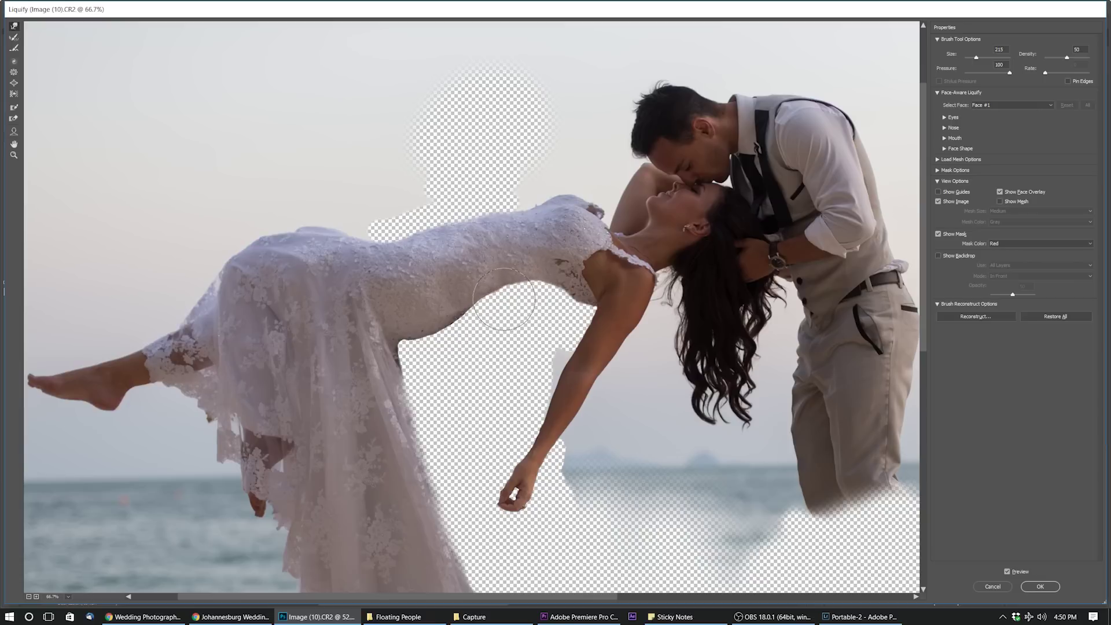
drag(468, 351, 515, 350)
click(1039, 586)
scroll(406, 361, down, 5)
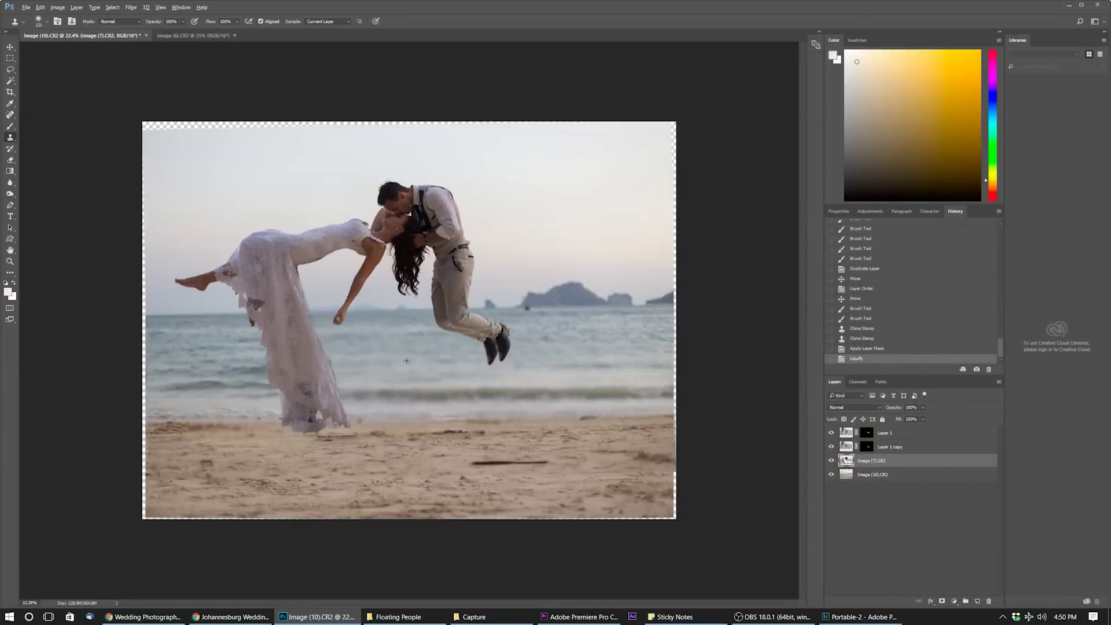
Step: Save the composite as a Photoshop file with maximized compatibility and switch to Lightroom
scroll(406, 361, down, 2)
scroll(379, 292, up, 1)
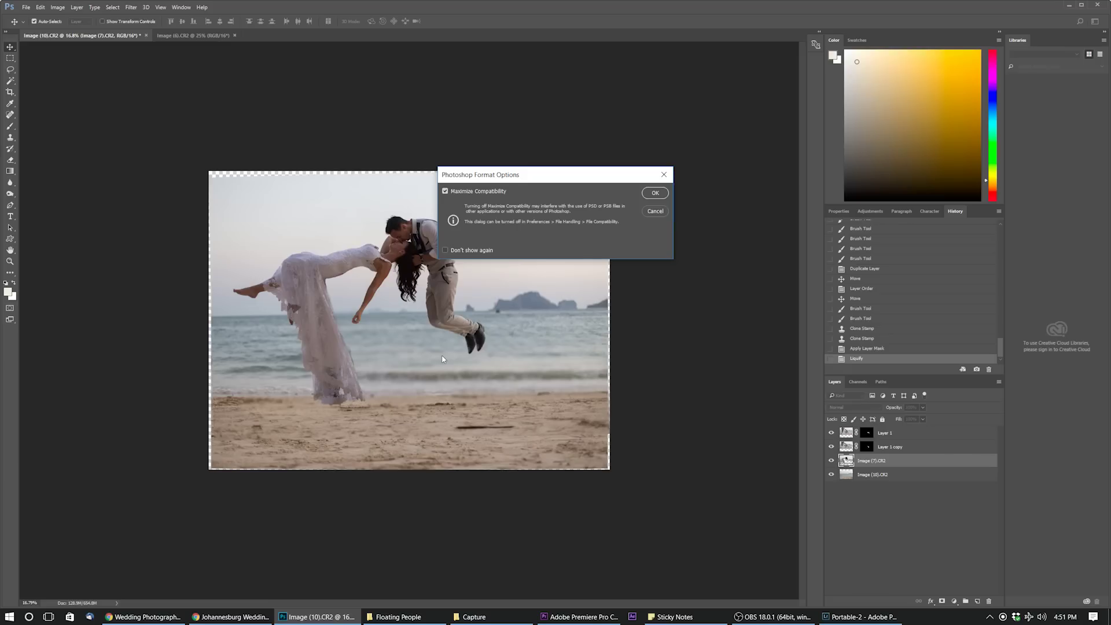
click(655, 193)
click(862, 617)
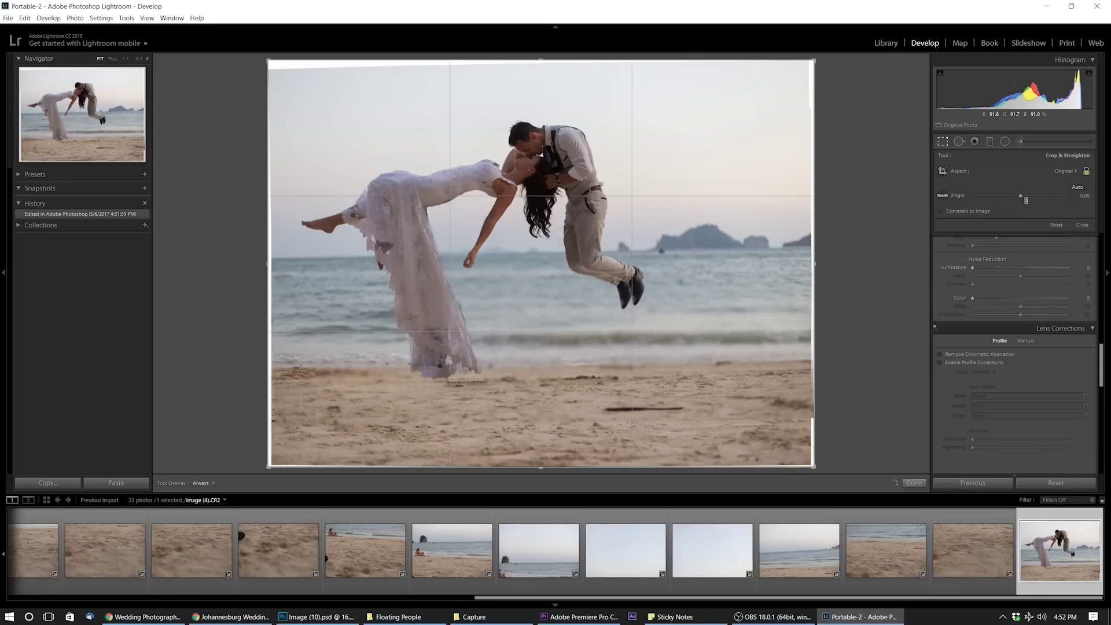
Step: Crop away the white edges around the composite and raise its temperature to 14
click(1066, 171)
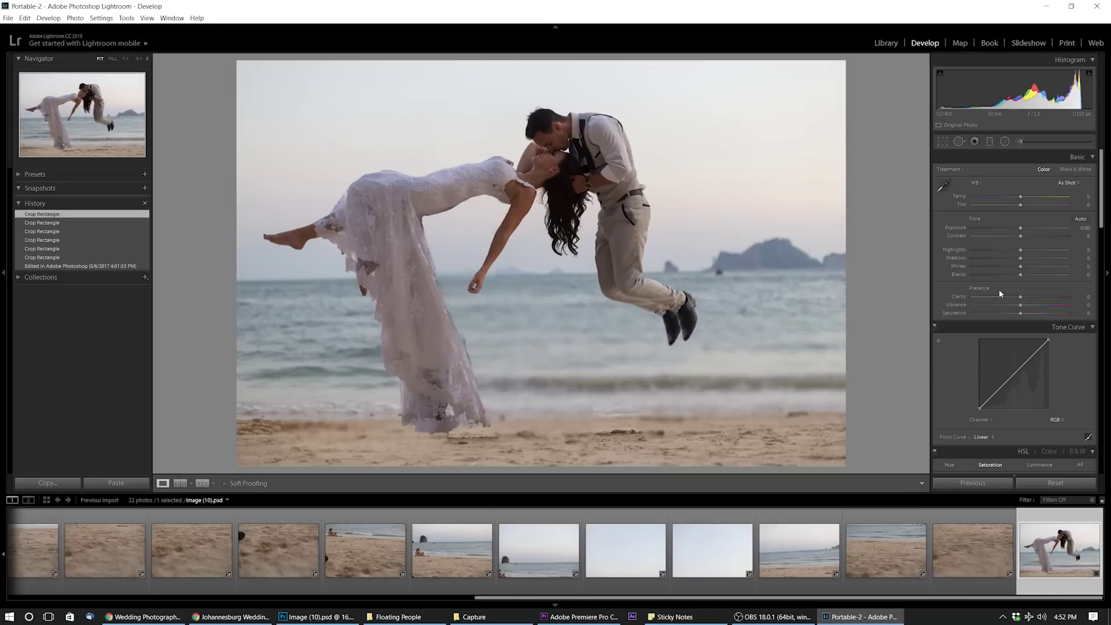
drag(1020, 198, 1027, 199)
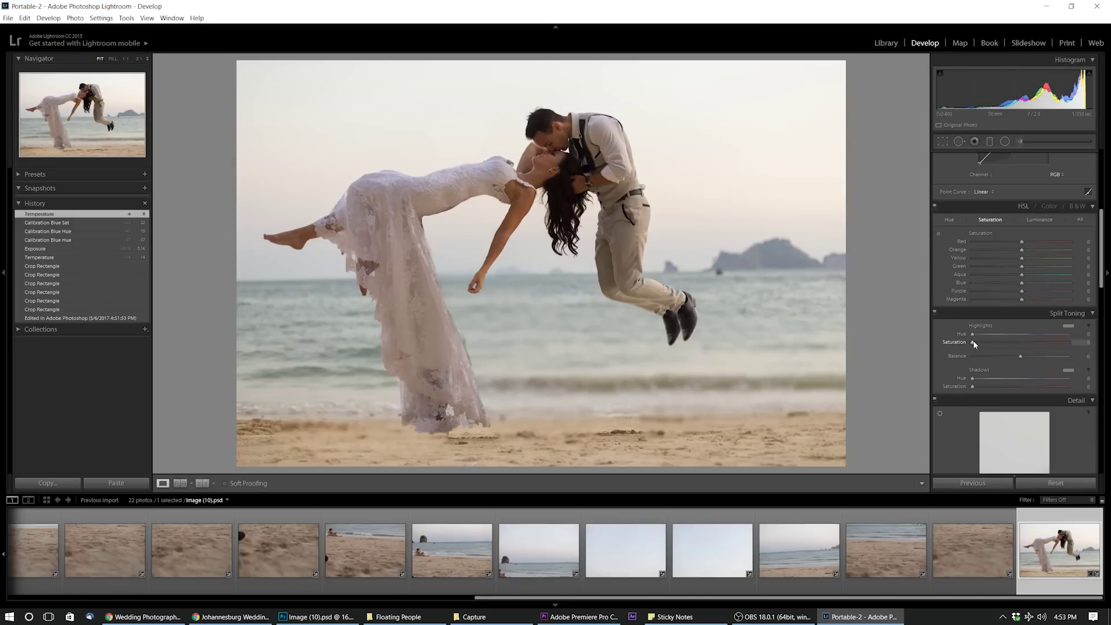
Step: Split-tone the photo with highlights at hue 67 and saturation 8, and shadows in a blue hue at saturation 16
drag(980, 342, 1001, 338)
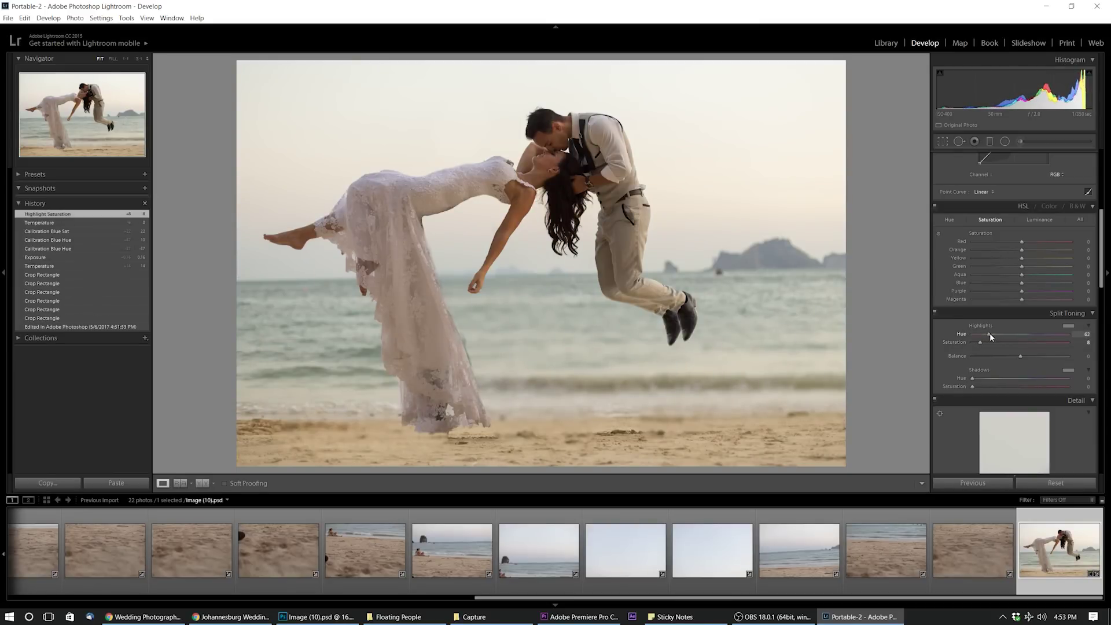
drag(991, 338, 991, 337)
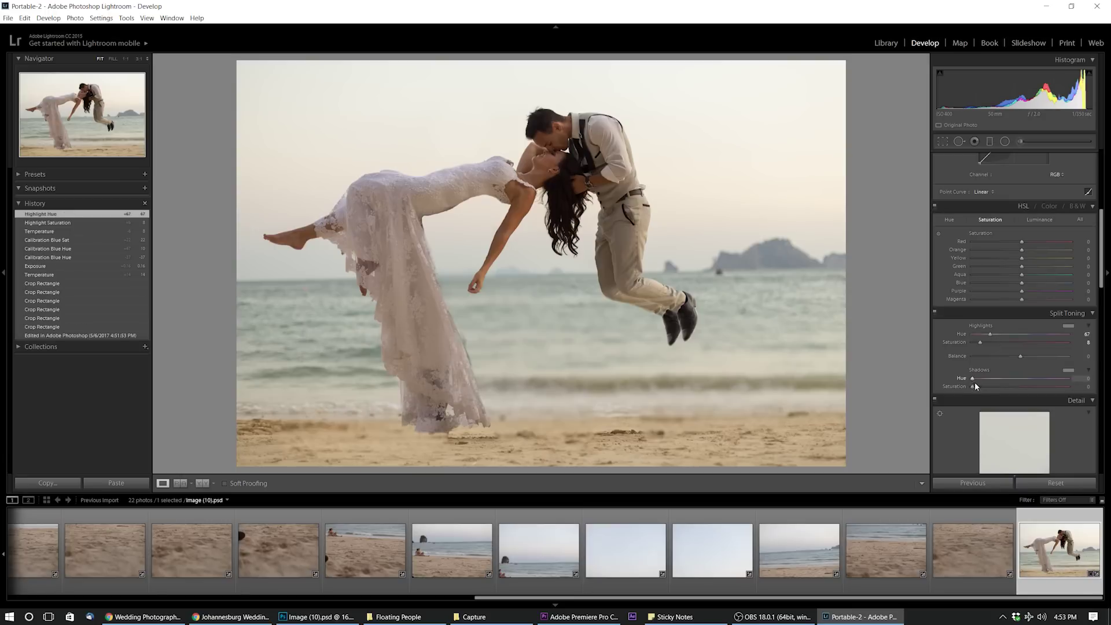
drag(980, 381, 980, 380)
drag(973, 378, 1036, 379)
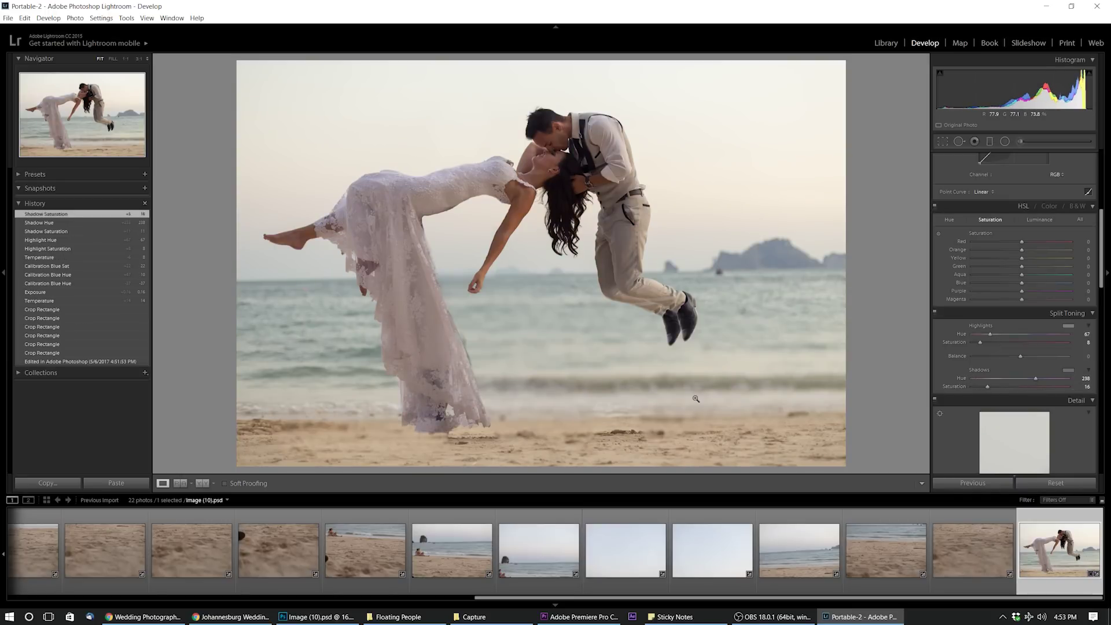